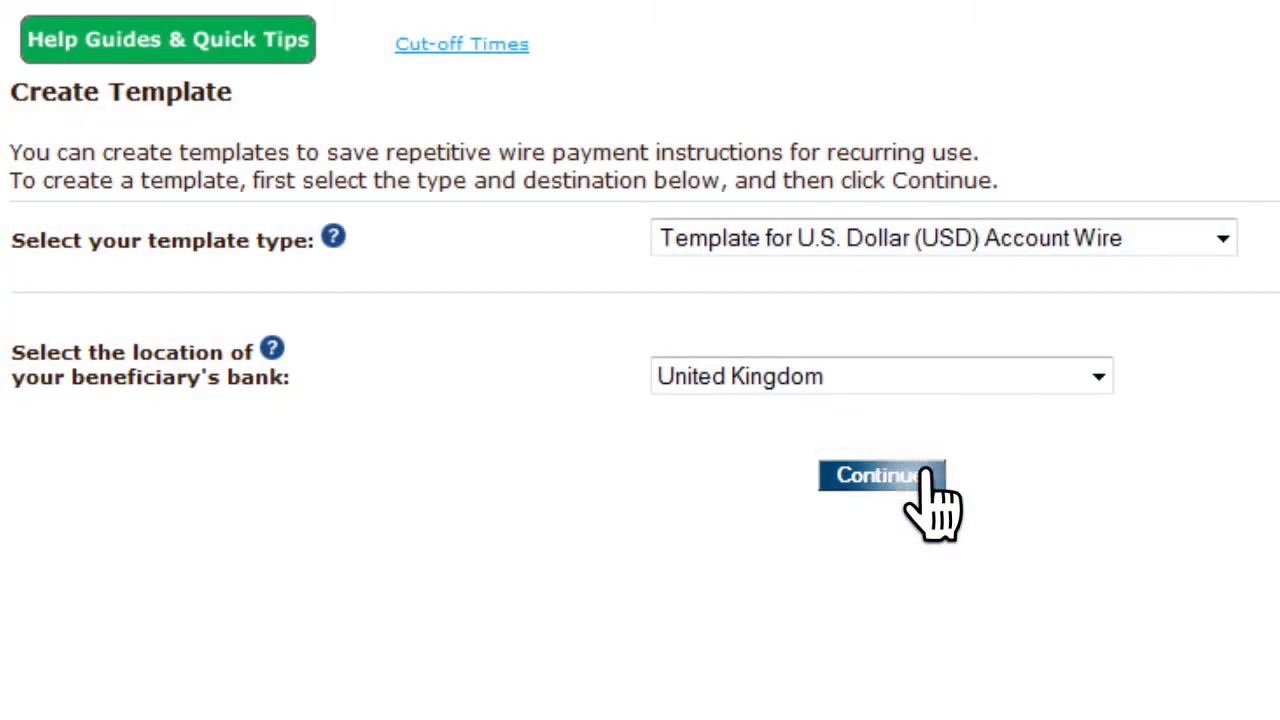
- Set the template code to 'UK USD Intl Wire' and choose the operating account as debit account
left_click(930, 500)
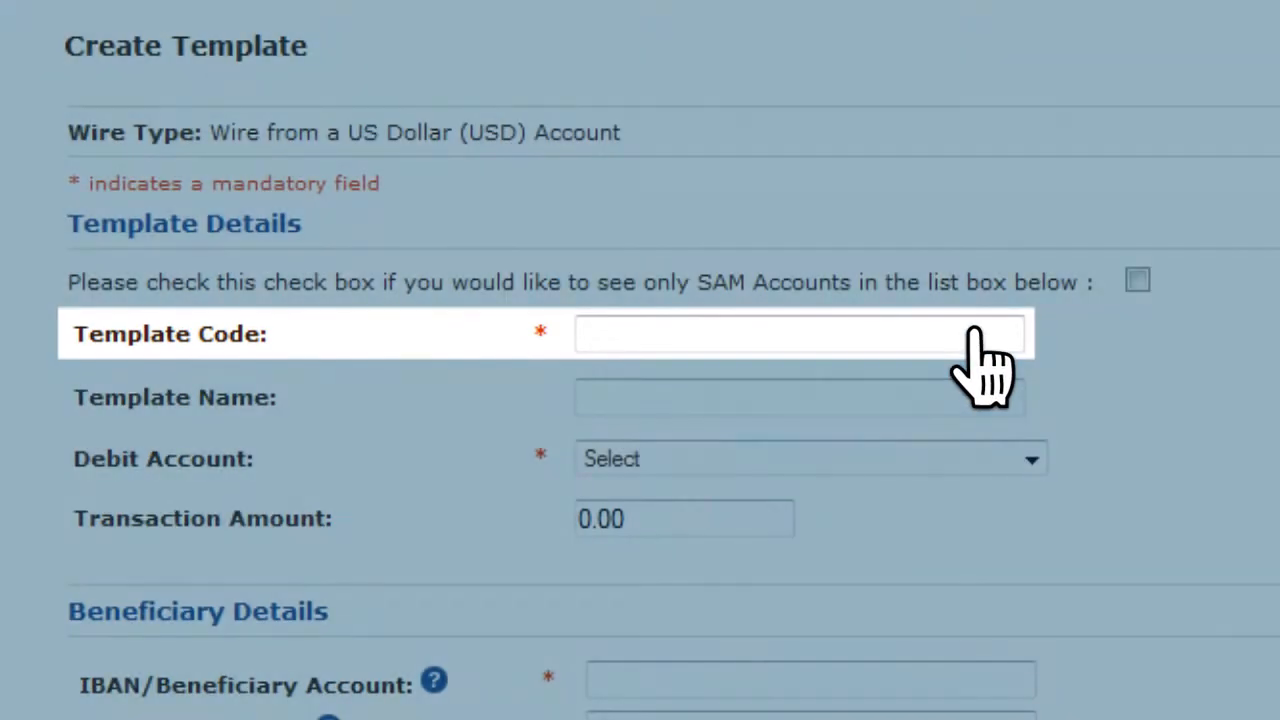
left_click(975, 332)
type("UK USD Intl Wire")
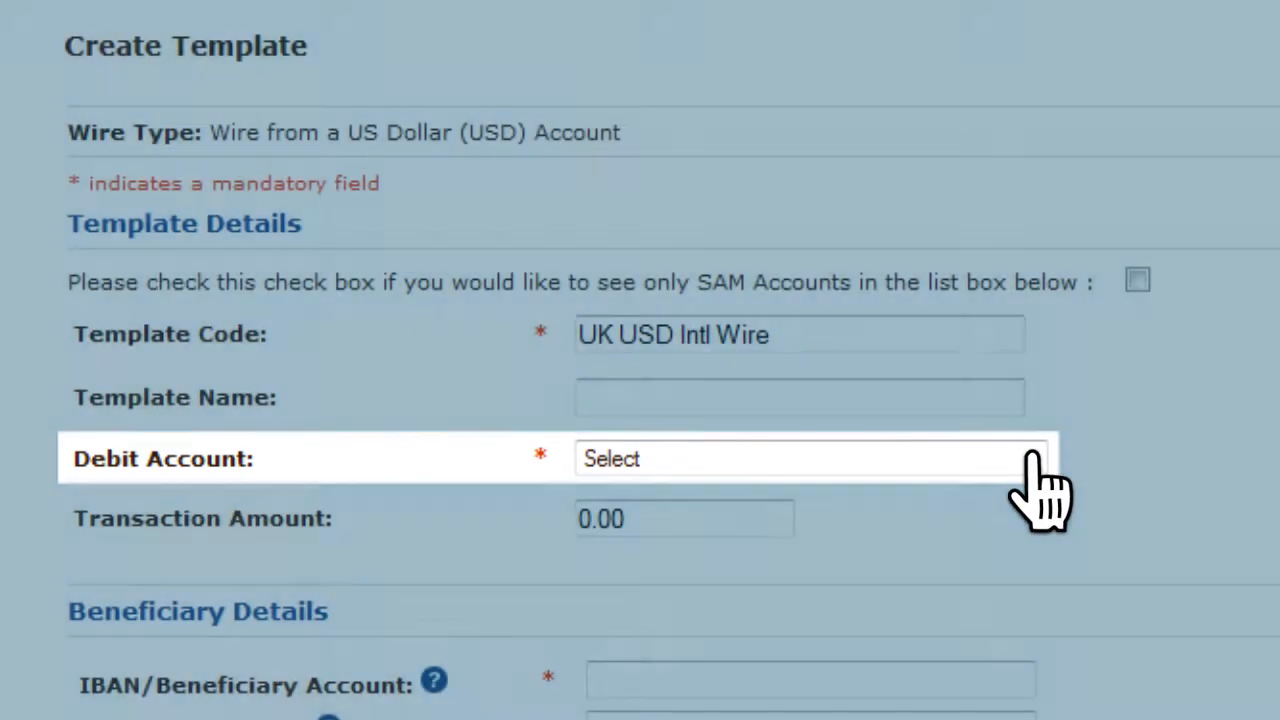
left_click(1031, 458)
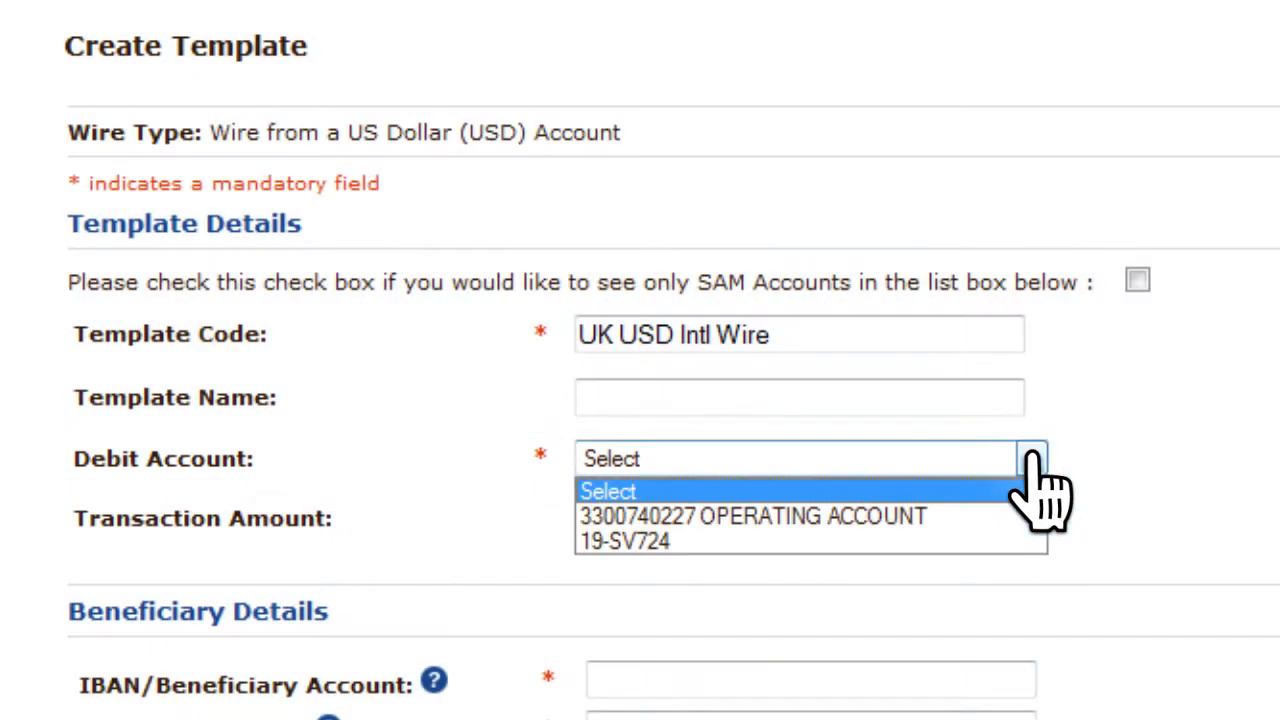
left_click(918, 516)
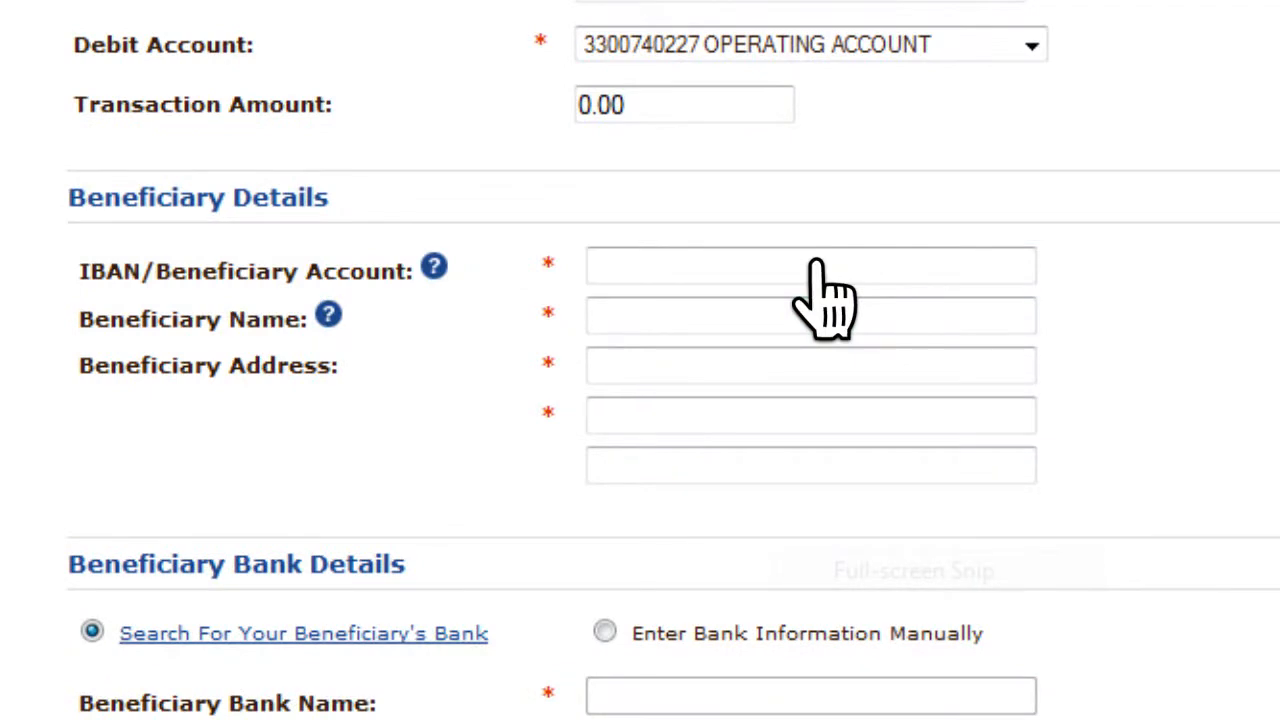
- Enter the beneficiary's IBAN, full name and both postal address lines on the template
left_click(816, 266)
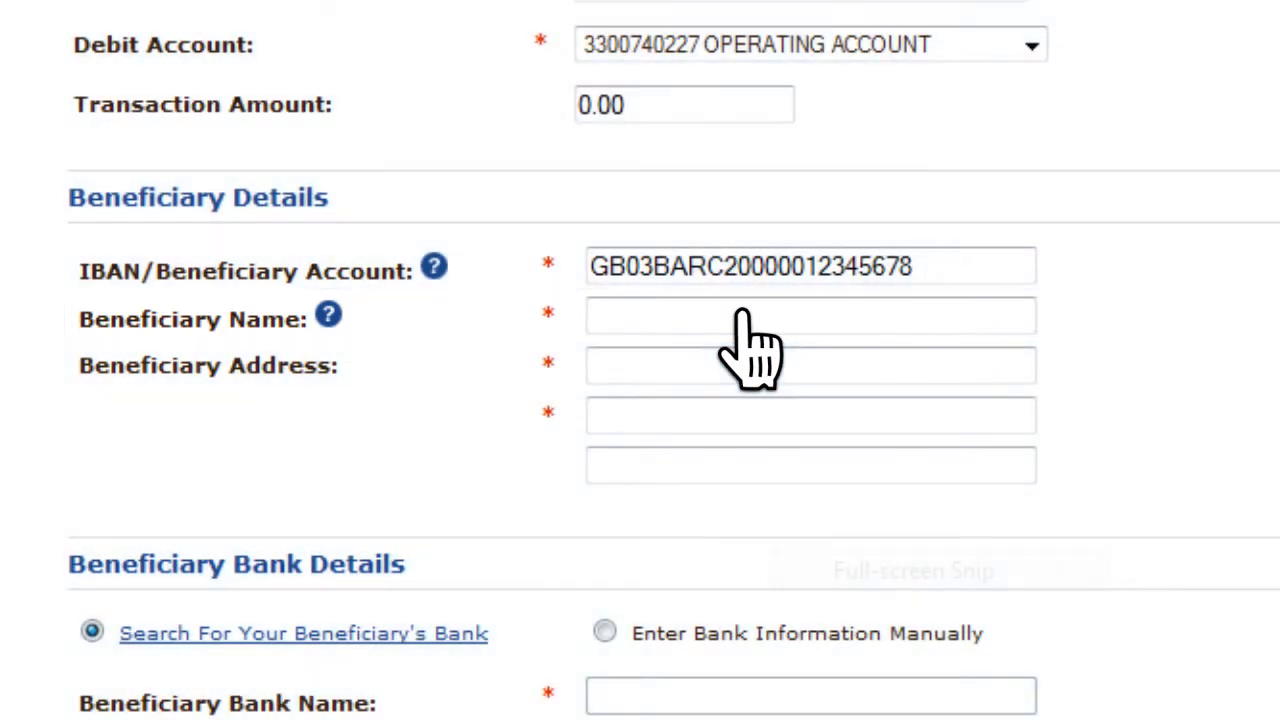
left_click(741, 316)
type("Joe Client")
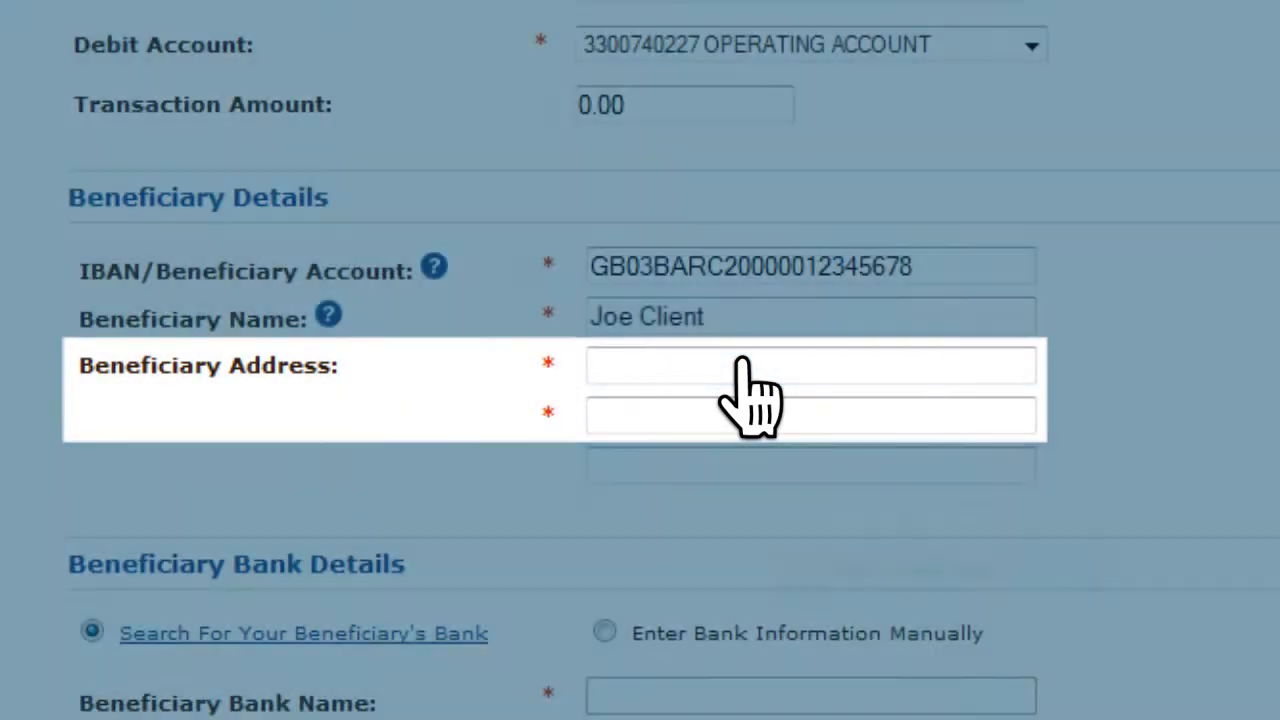
left_click(742, 362)
type("1234 Main St.")
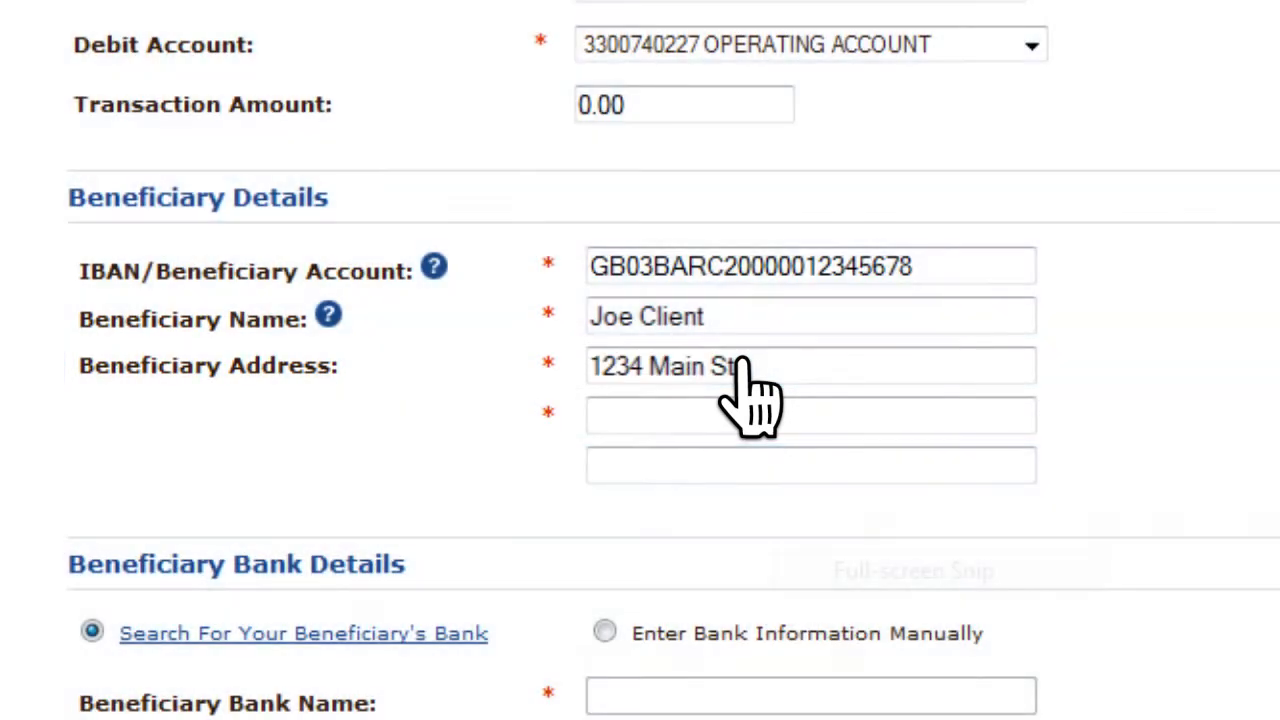
left_click(820, 414)
type("City, CA 12345")
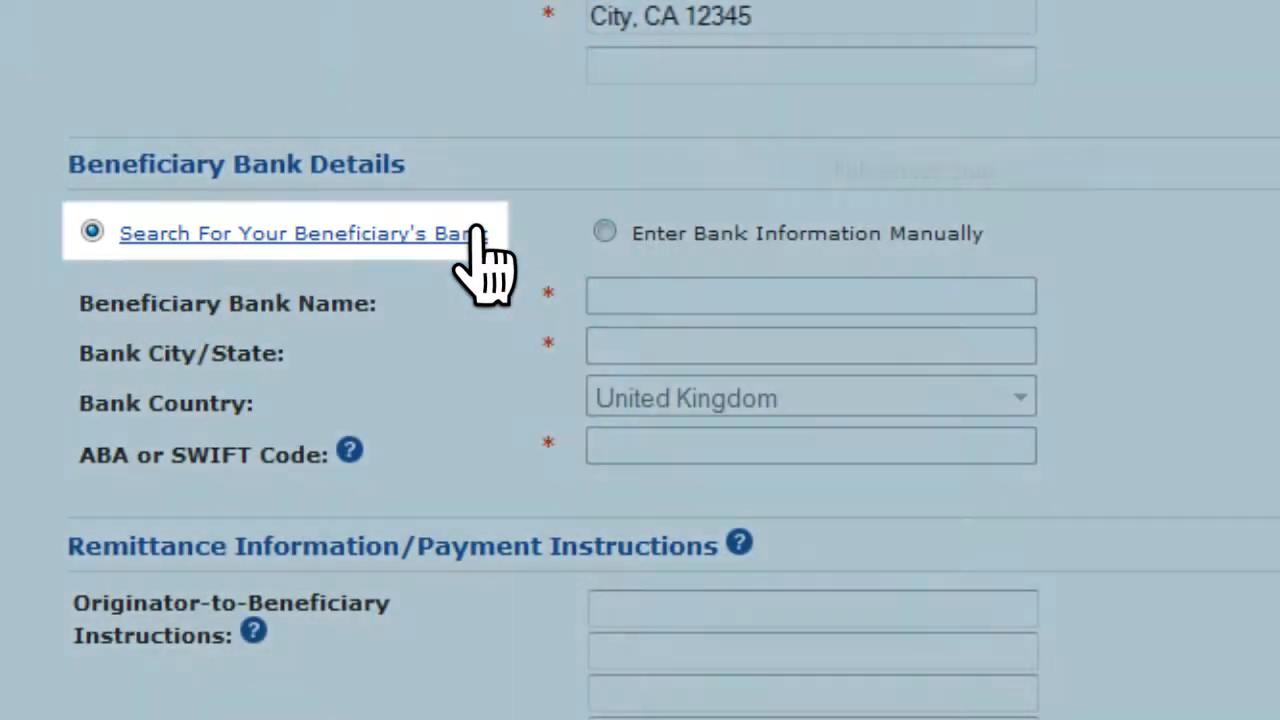
left_click(476, 233)
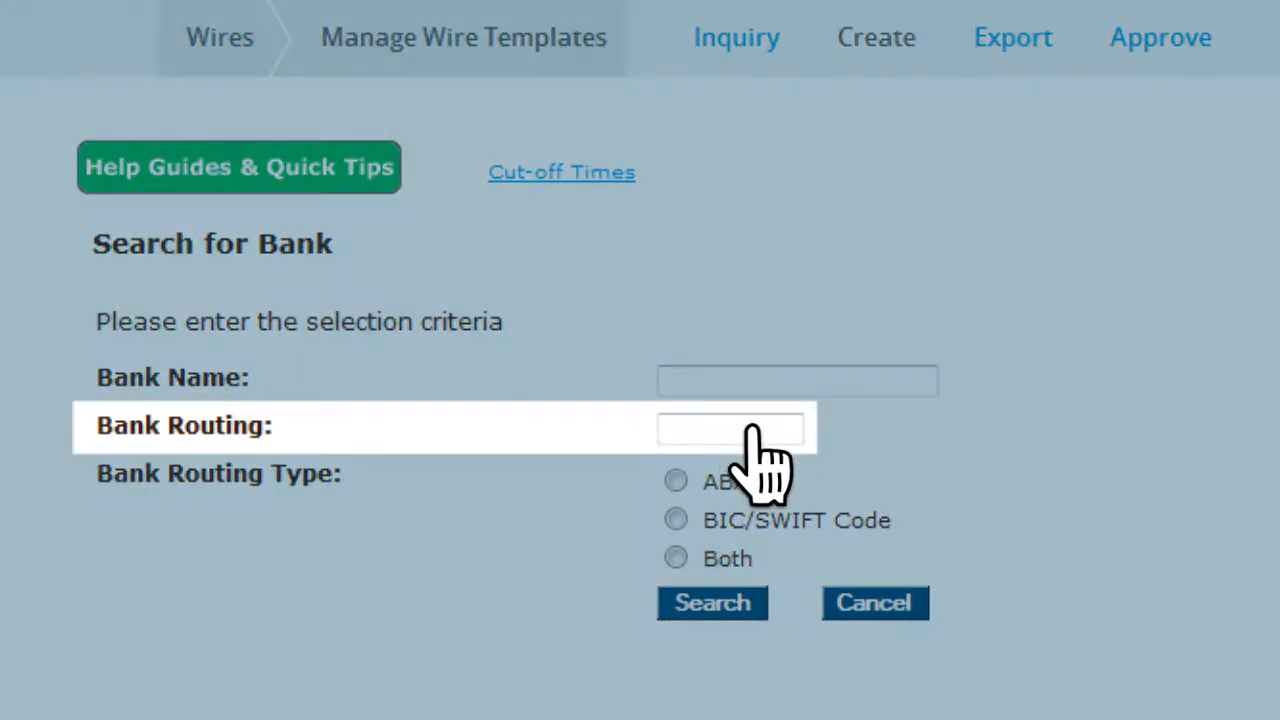
left_click(752, 428)
type("BARCGB22")
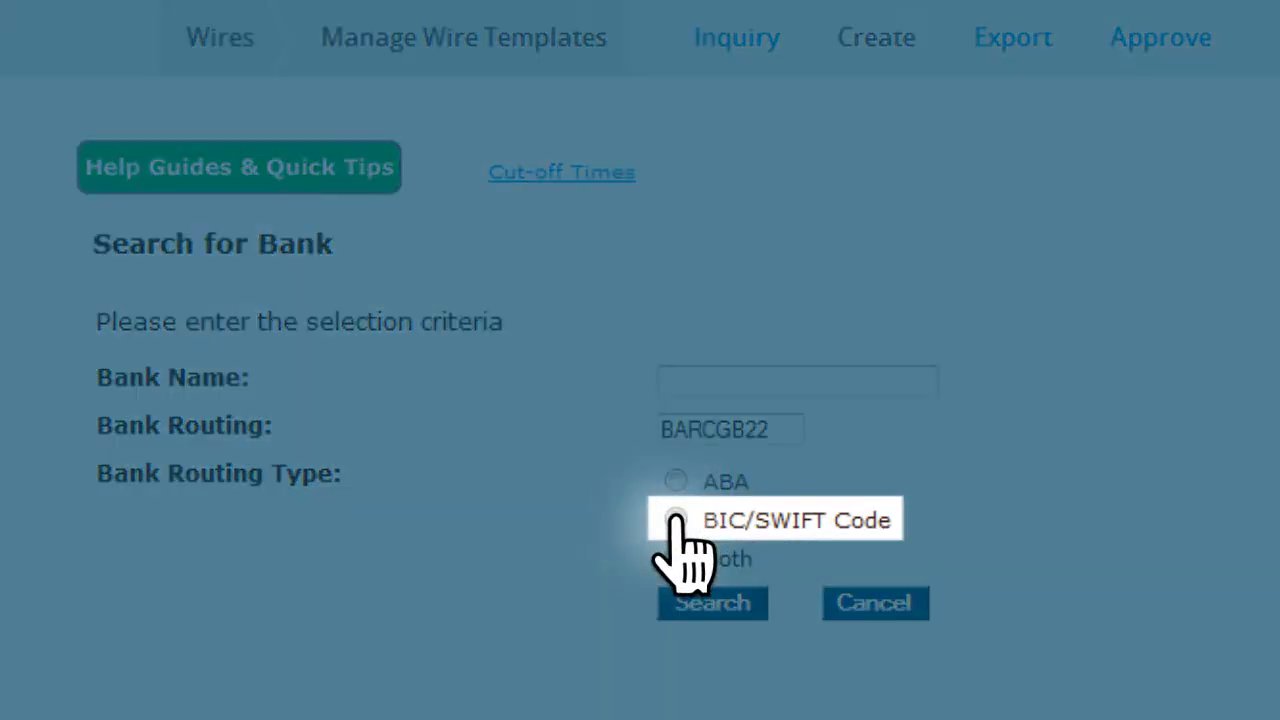
left_click(676, 518)
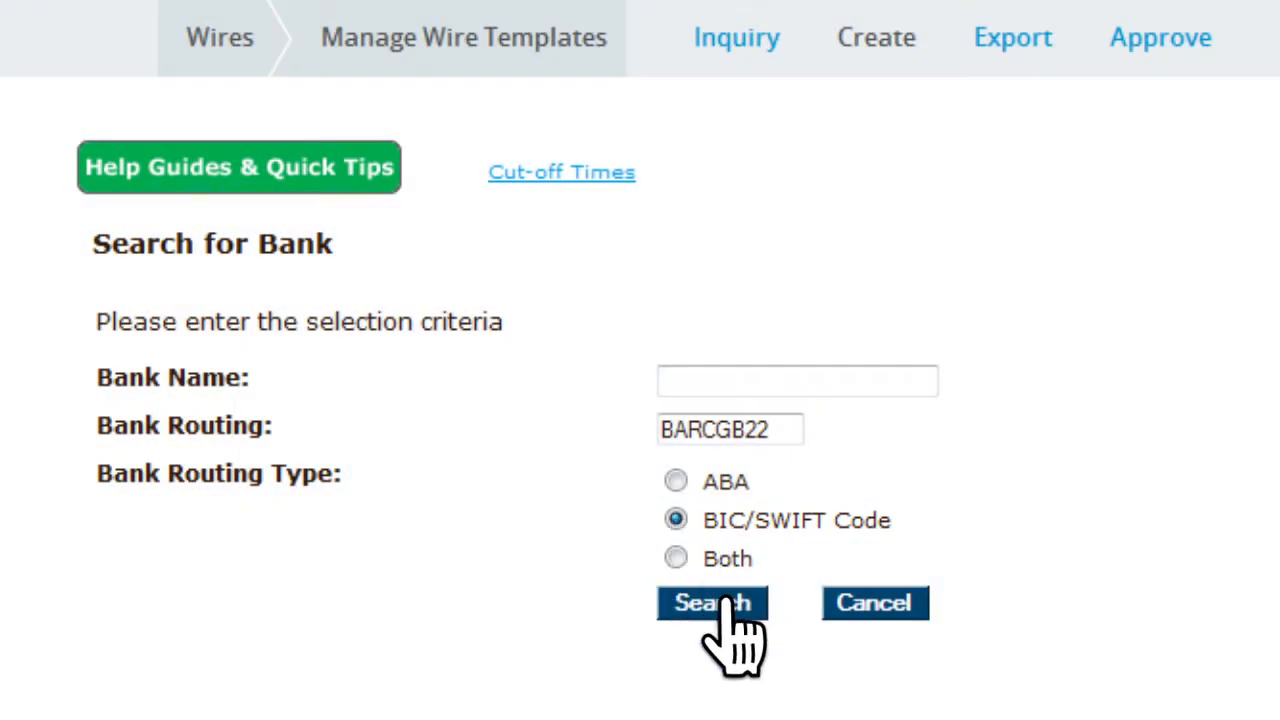
left_click(720, 602)
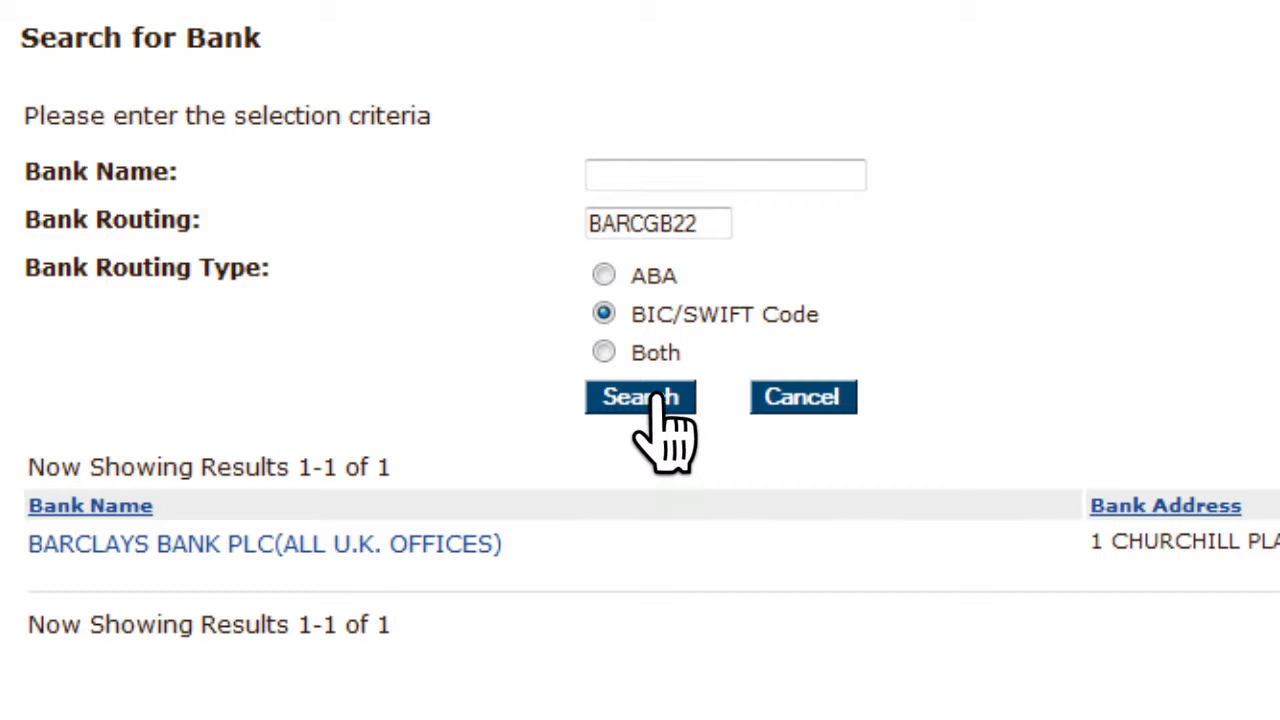
left_click(815, 418)
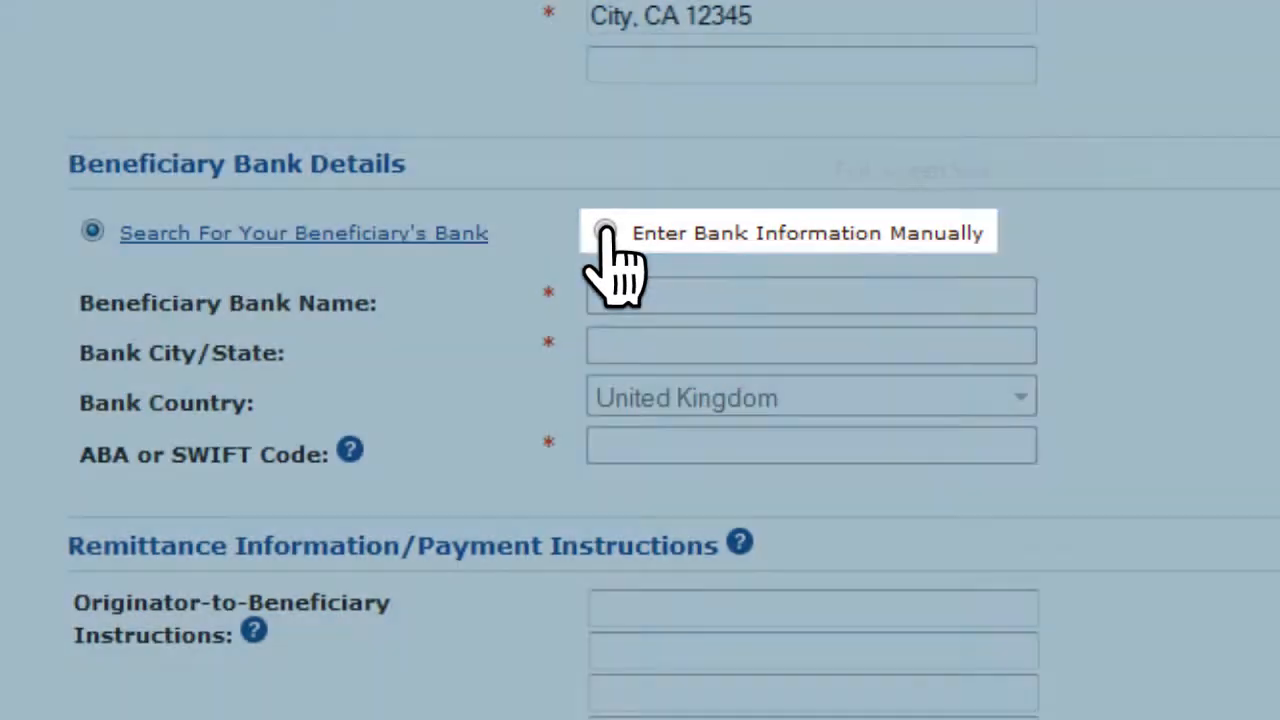
- Switch to manual bank entry with Barclay's Bank, London, England and SWIFT code BARCGB22
left_click(605, 232)
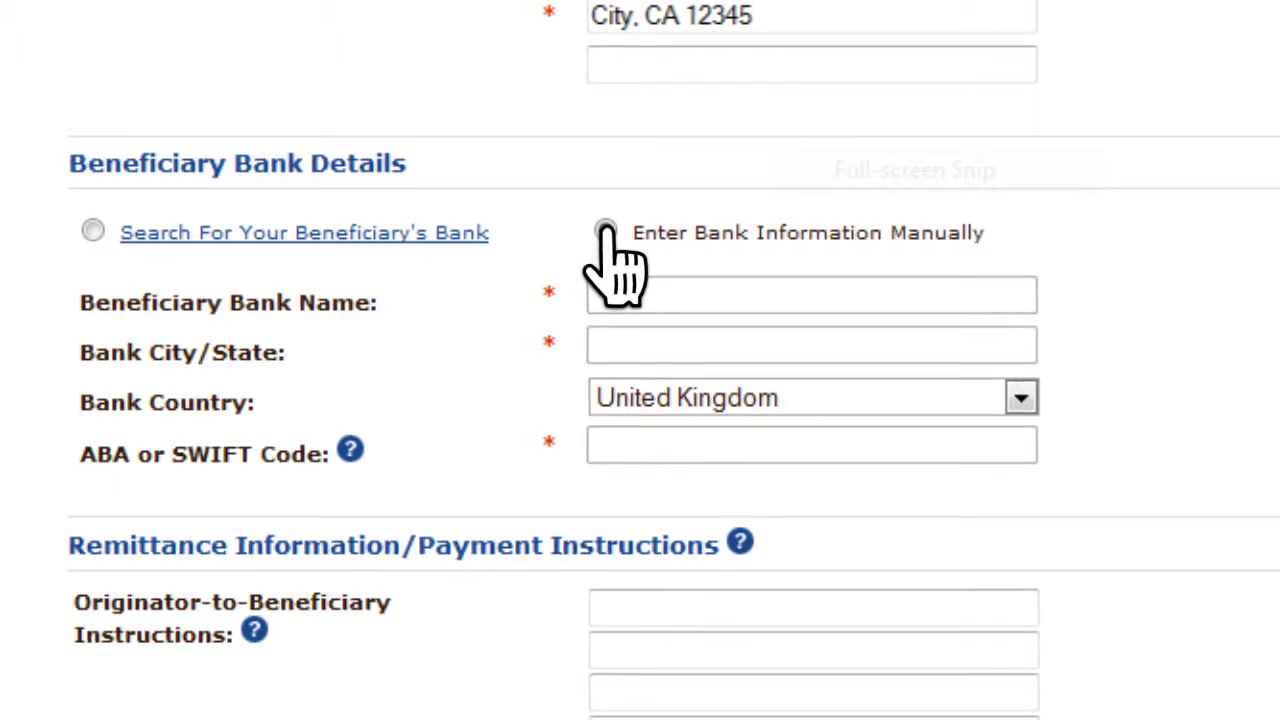
left_click(777, 296)
type("Barclay's Bank")
left_click(773, 340)
type("London, England")
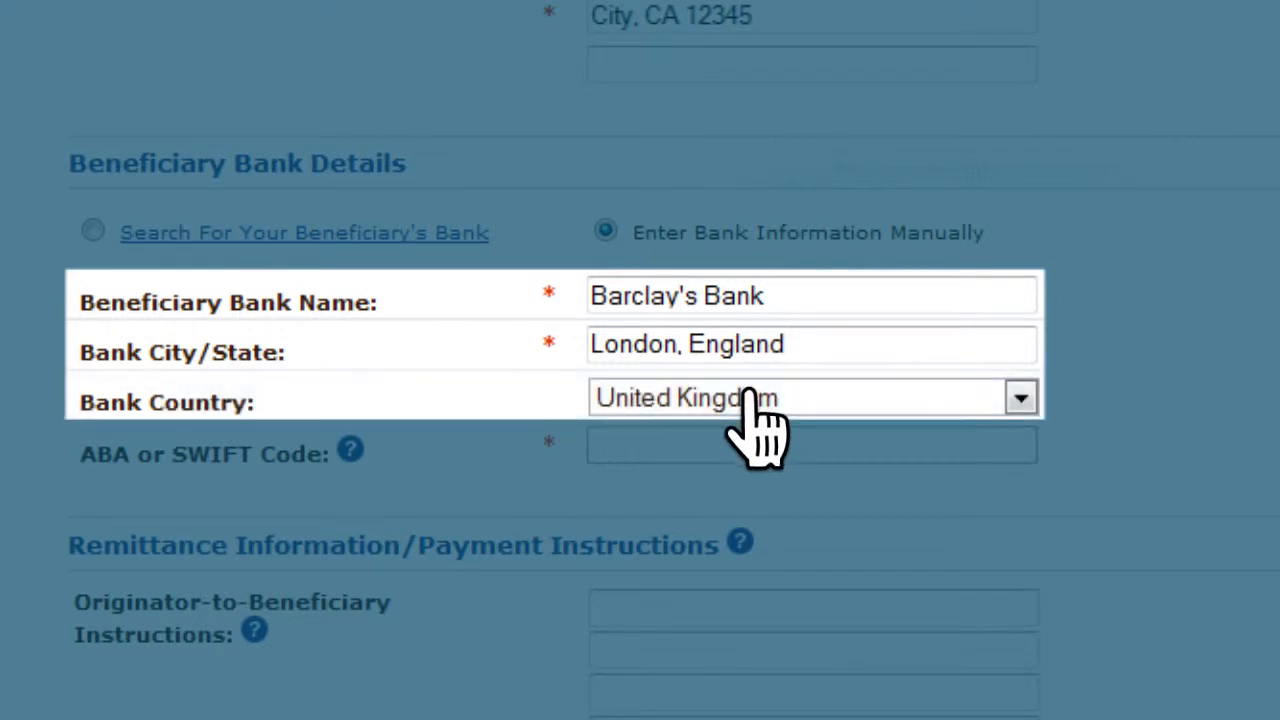
left_click(706, 445)
type("BARCGB22")
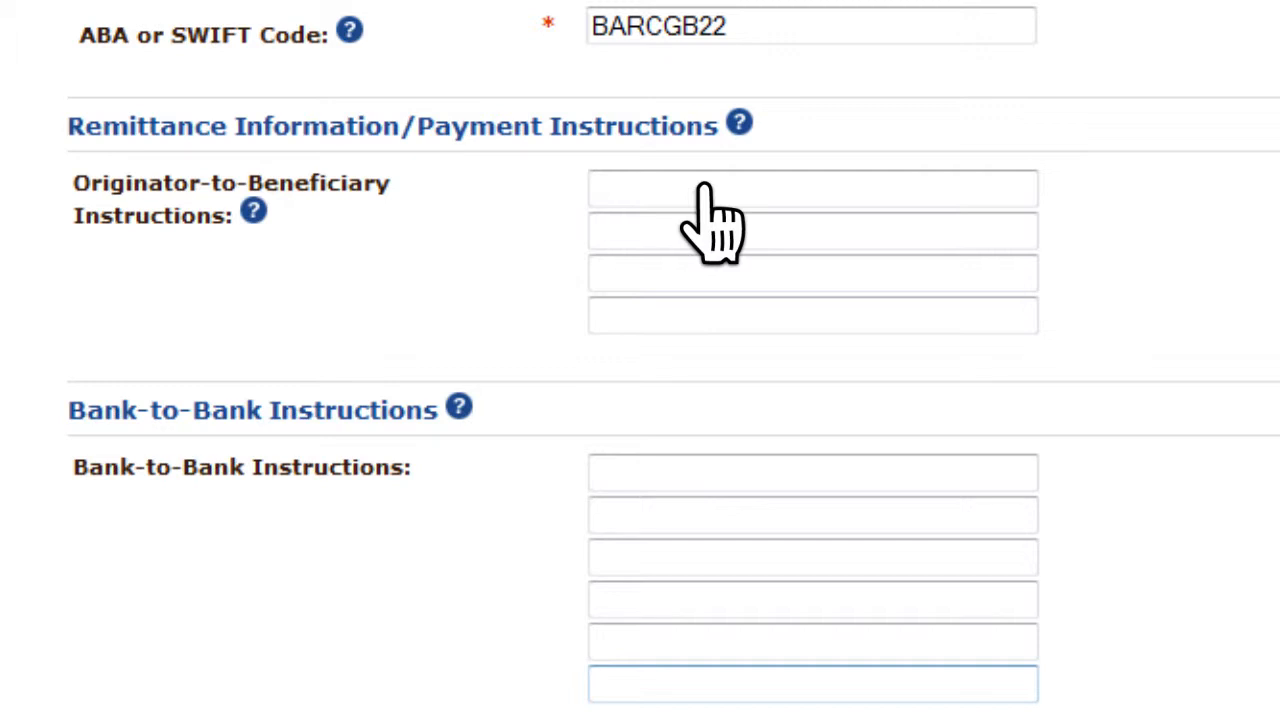
- Skip the optional instruction fields and continue to the template verification page
scroll(712, 222, "down", 3)
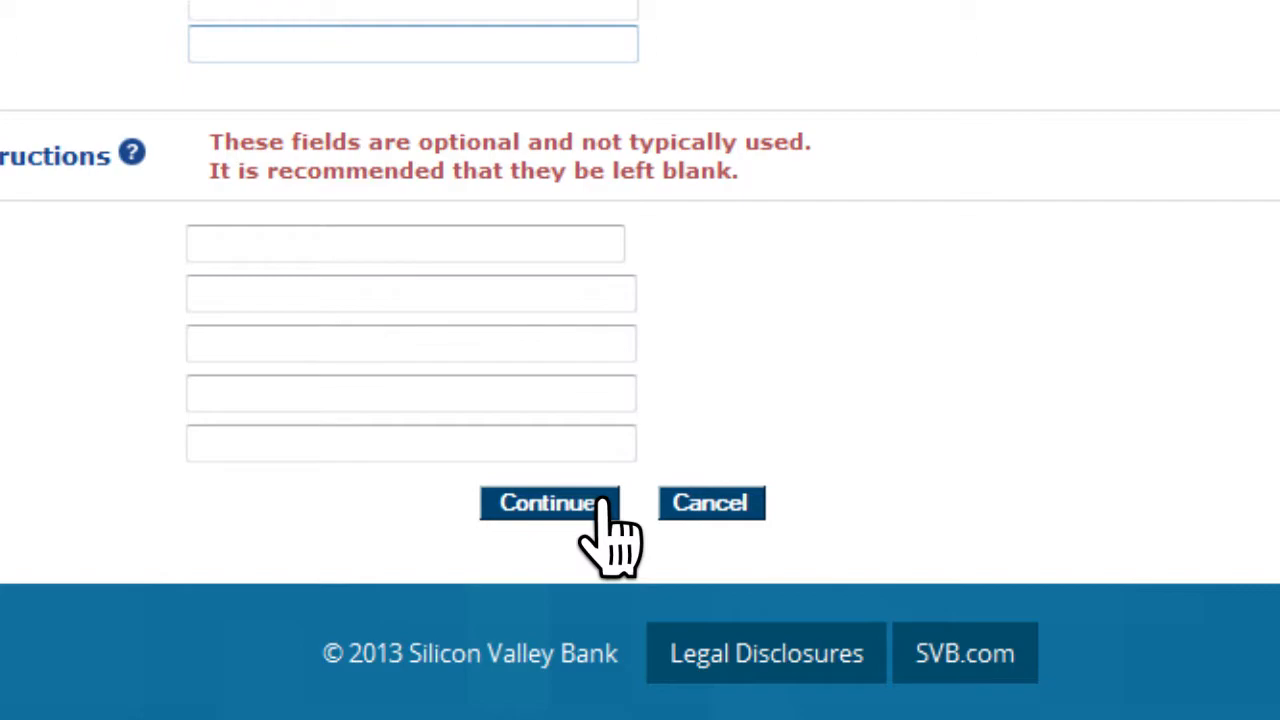
left_click(549, 503)
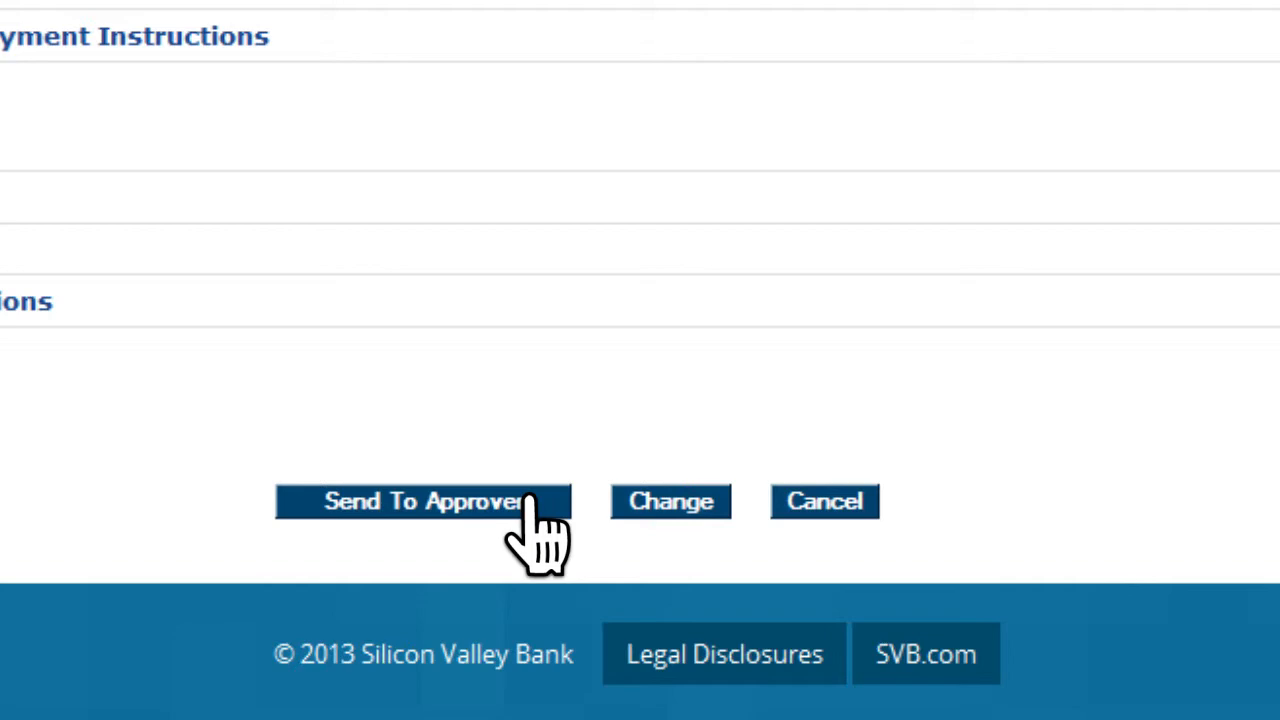
- Send the UK USD Intl Wire template to the approver
left_click(537, 530)
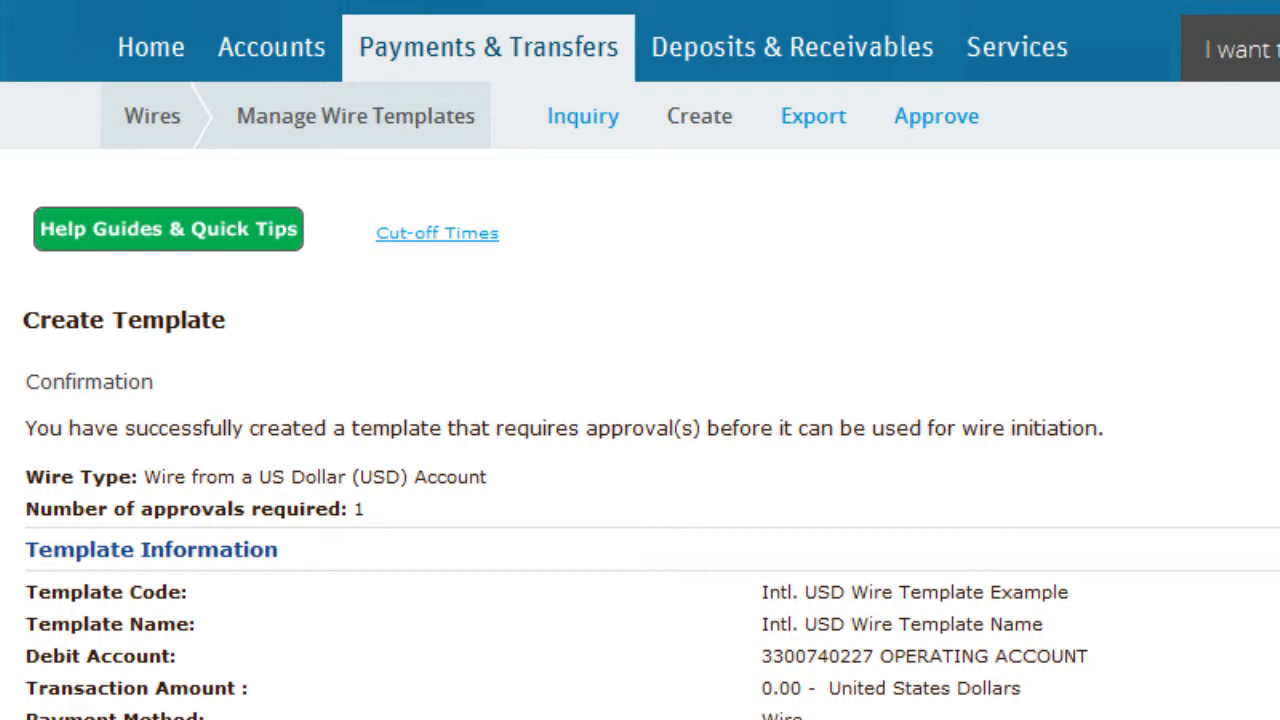
- Search Manage Wire Templates for the Intl. USD Wire Template Example template code
mouse_move(615, 48)
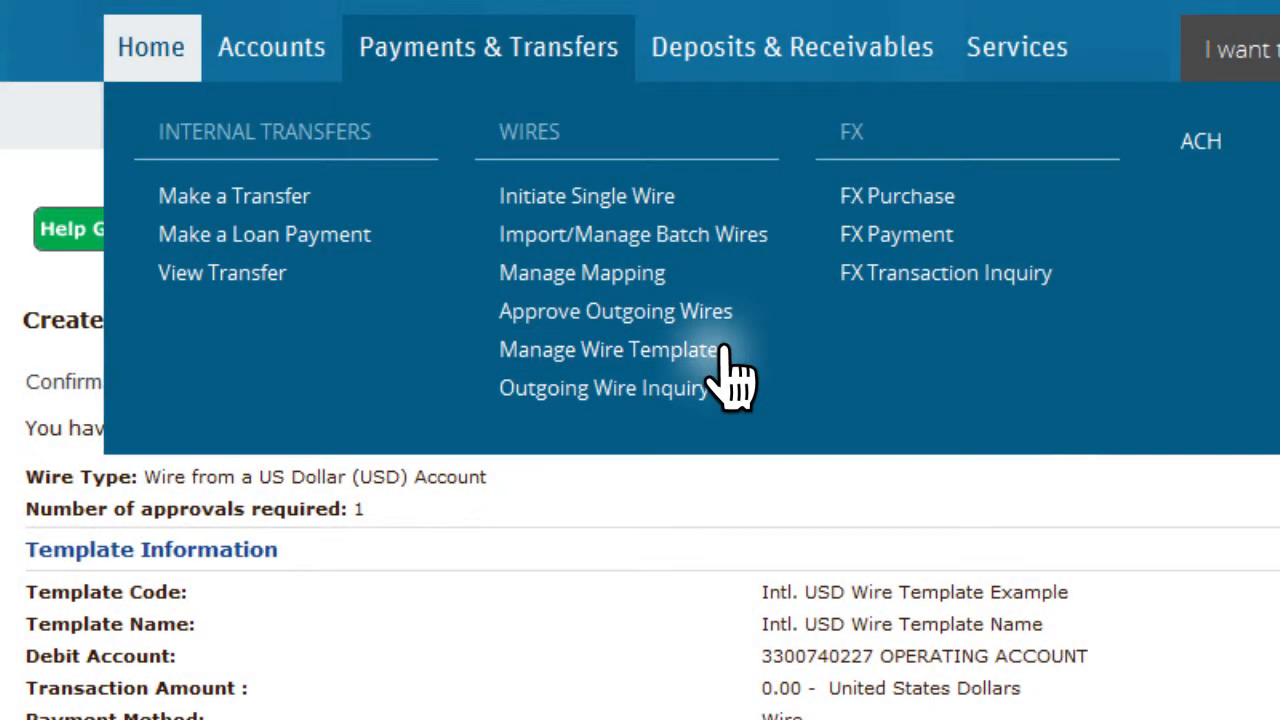
left_click(722, 350)
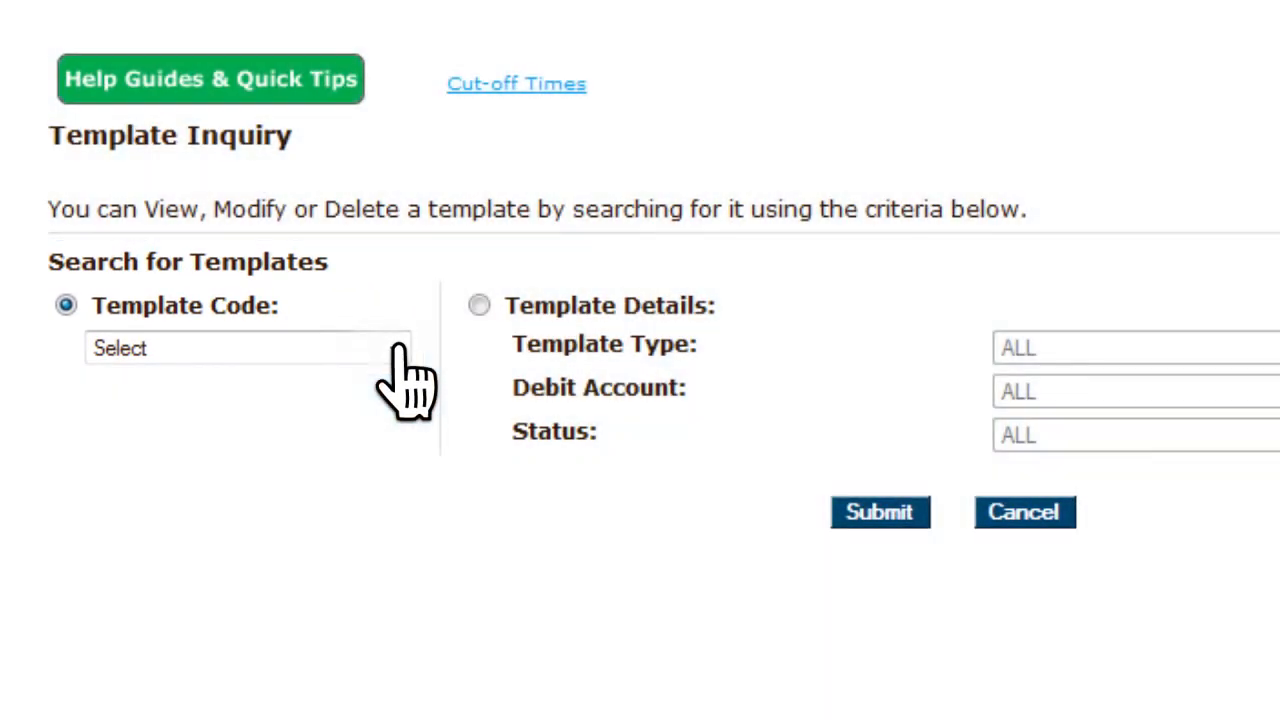
left_click(401, 355)
left_click(385, 477)
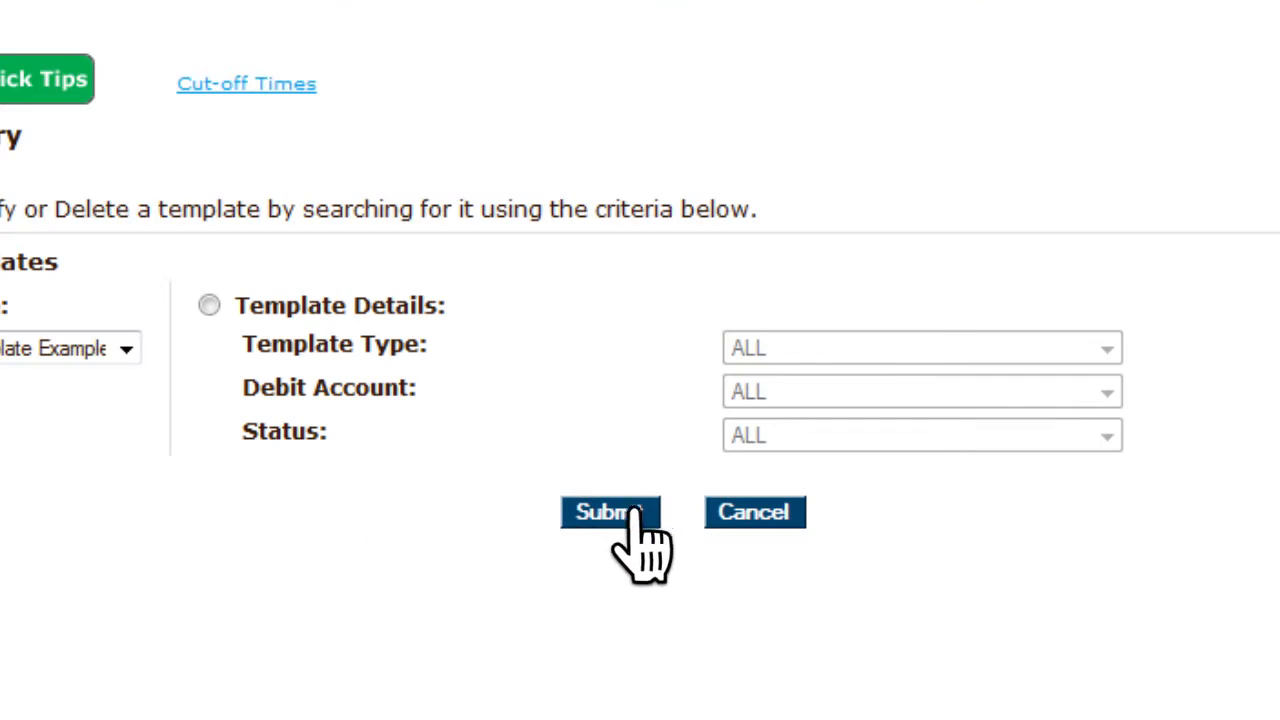
left_click(622, 512)
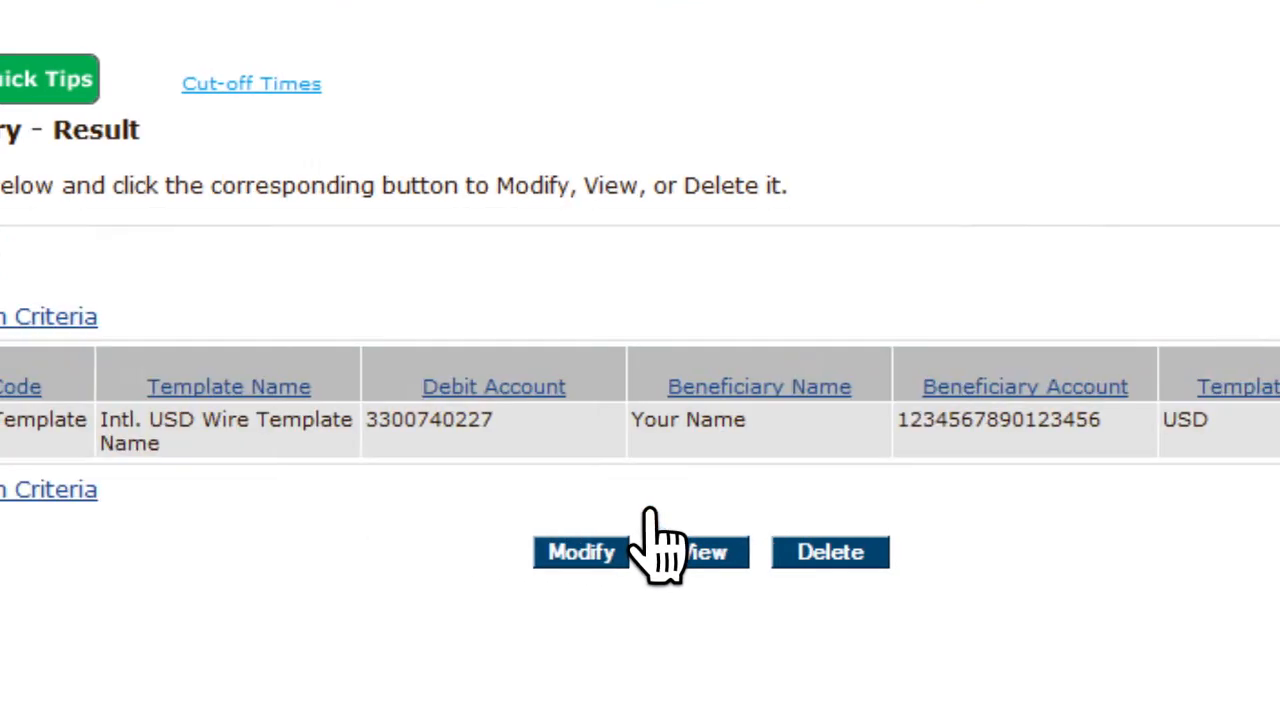